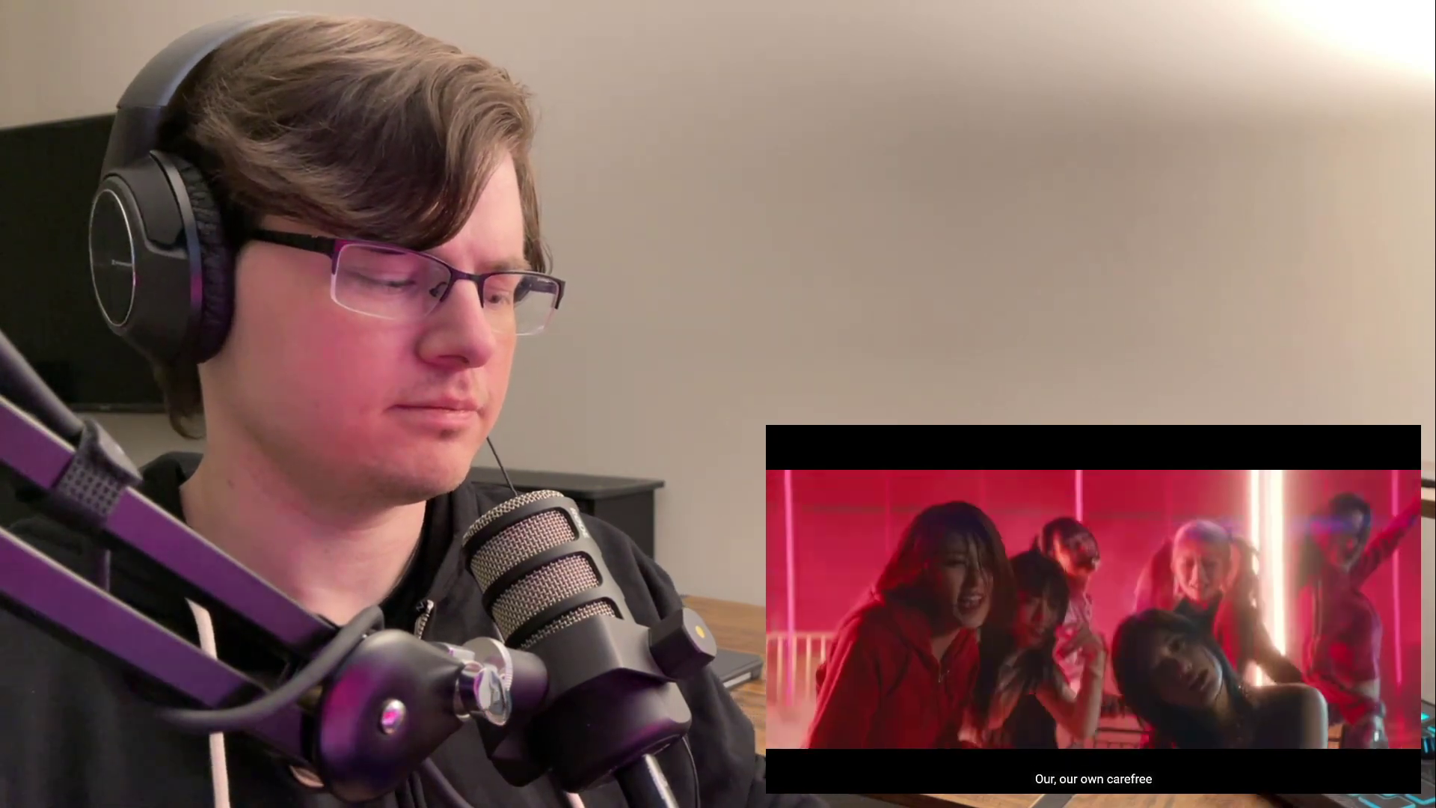
{"action": "key", "text": "space"}
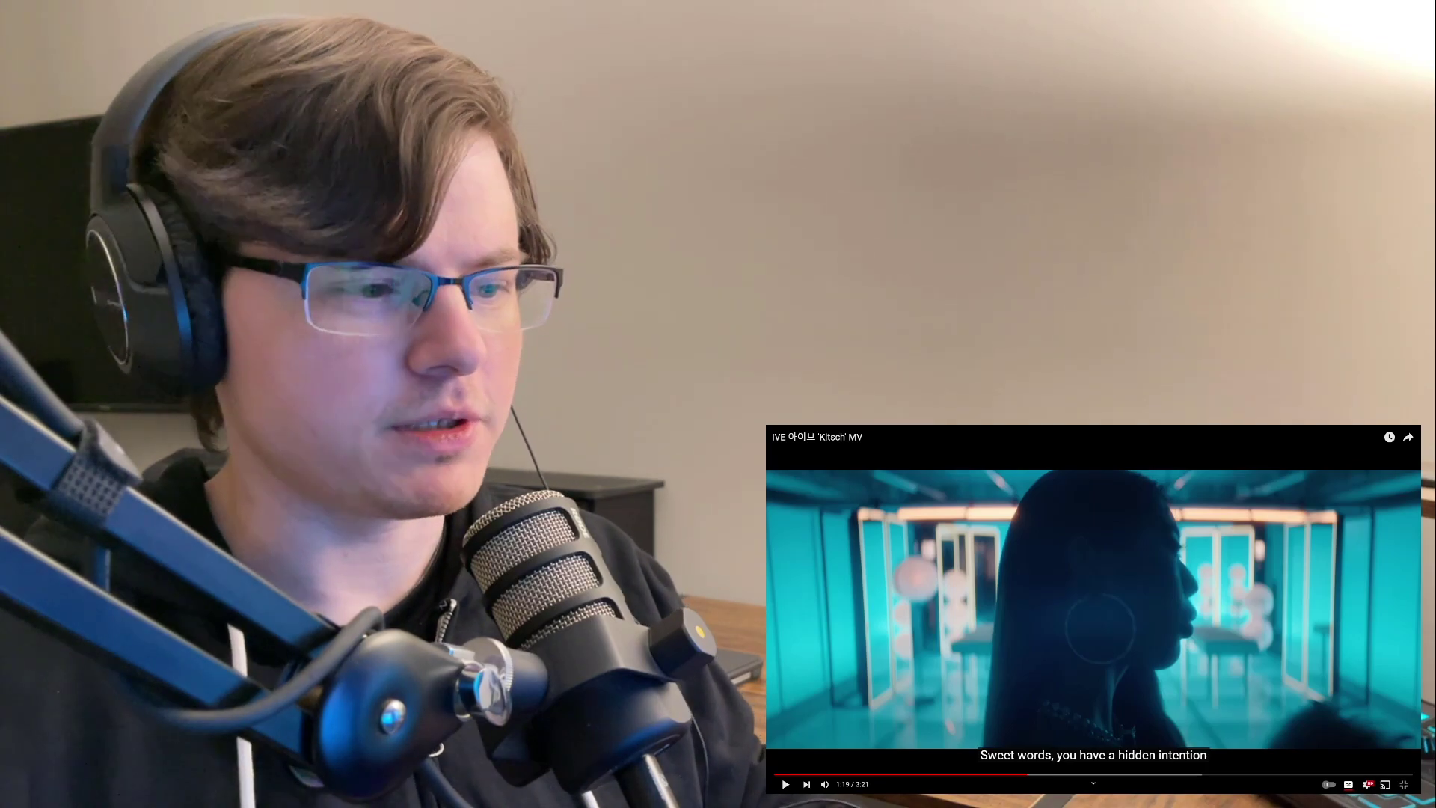
{"action": "key", "text": "space"}
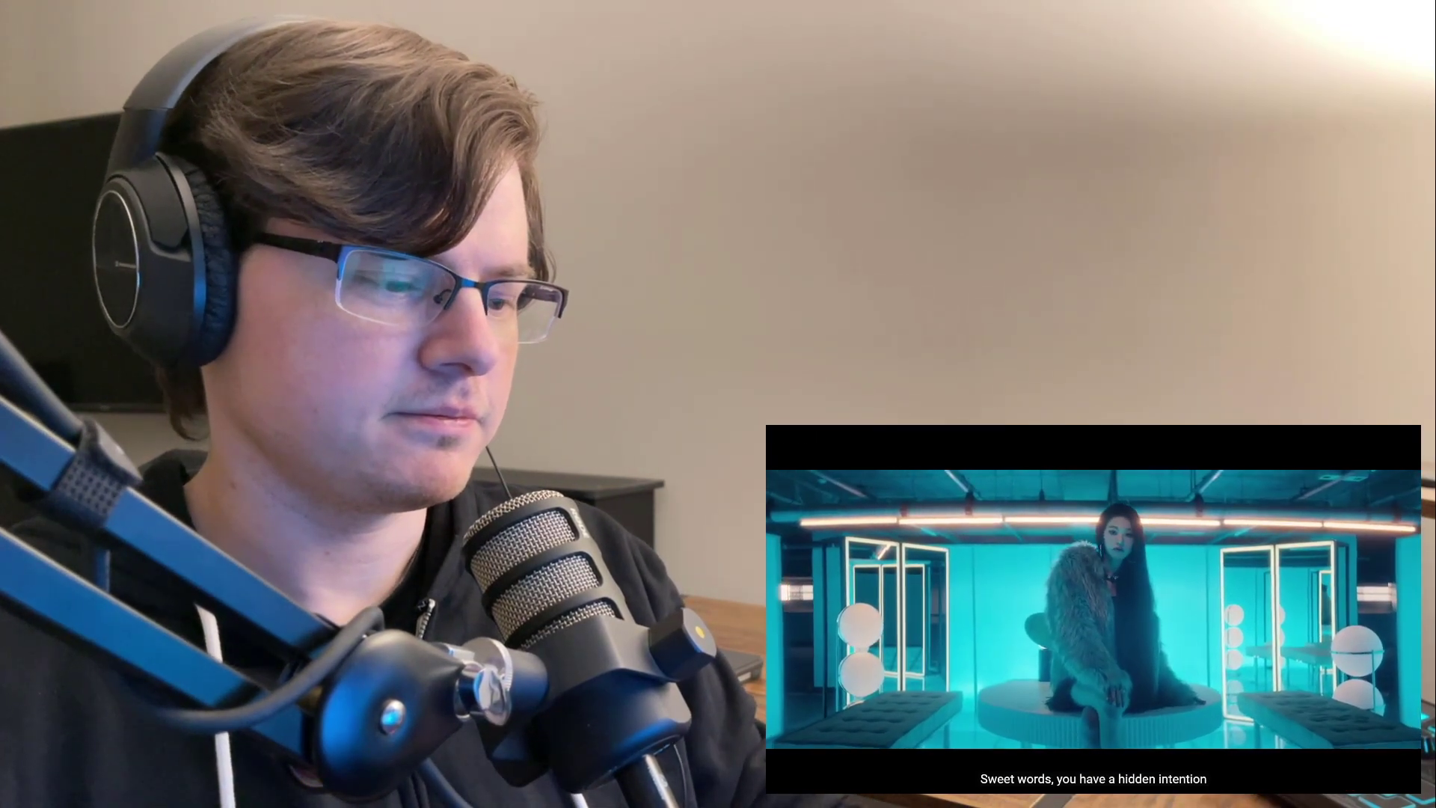